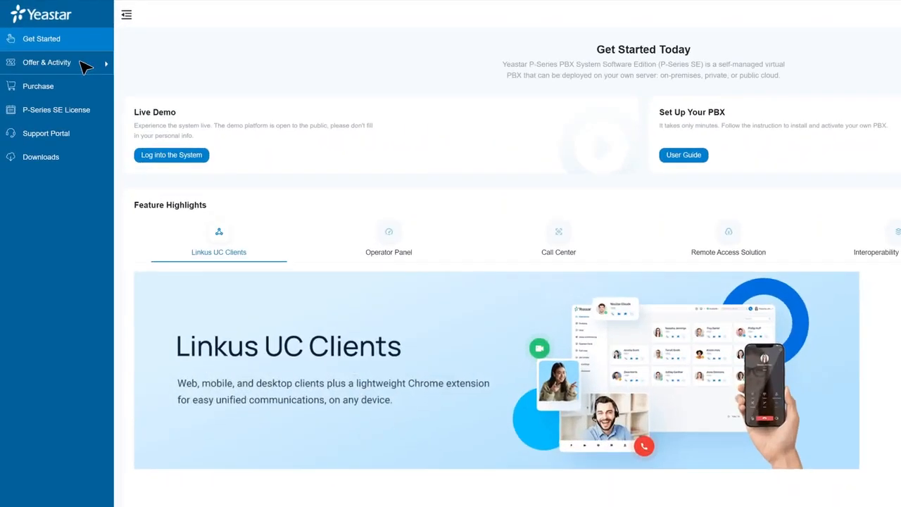
Browse the Yeastar Portal's offers, purchase inquiry and support community pages.
left_click(64, 50)
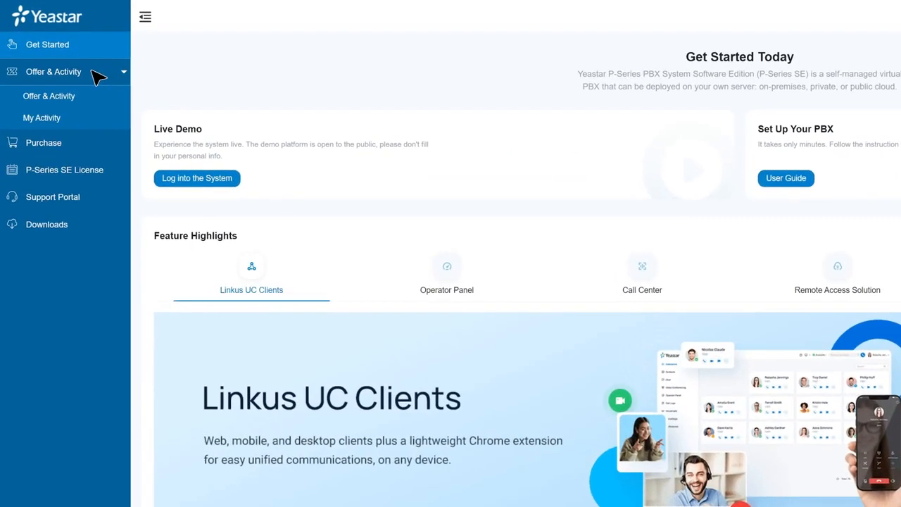
left_click(80, 144)
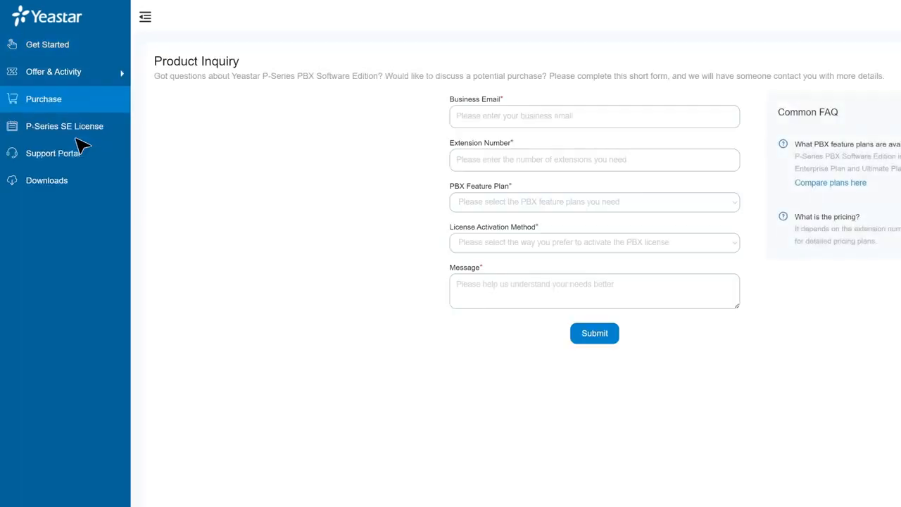
left_click(78, 136)
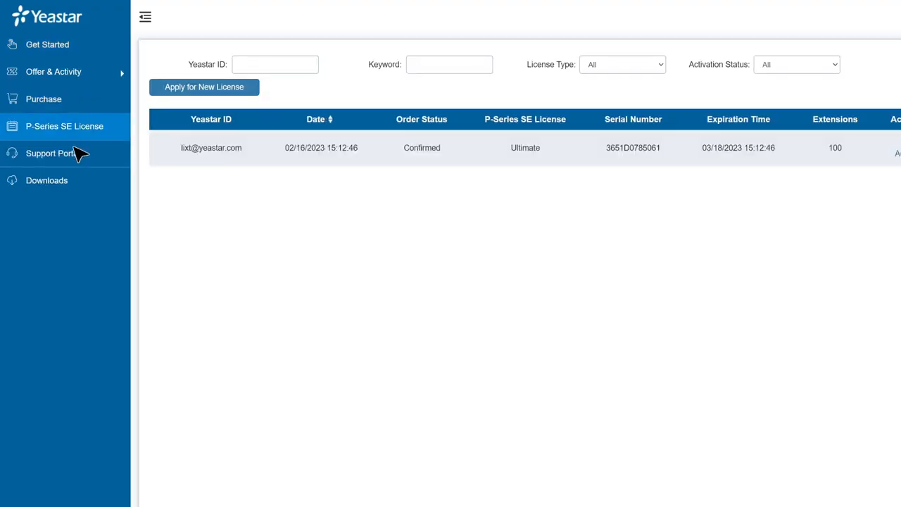
left_click(77, 153)
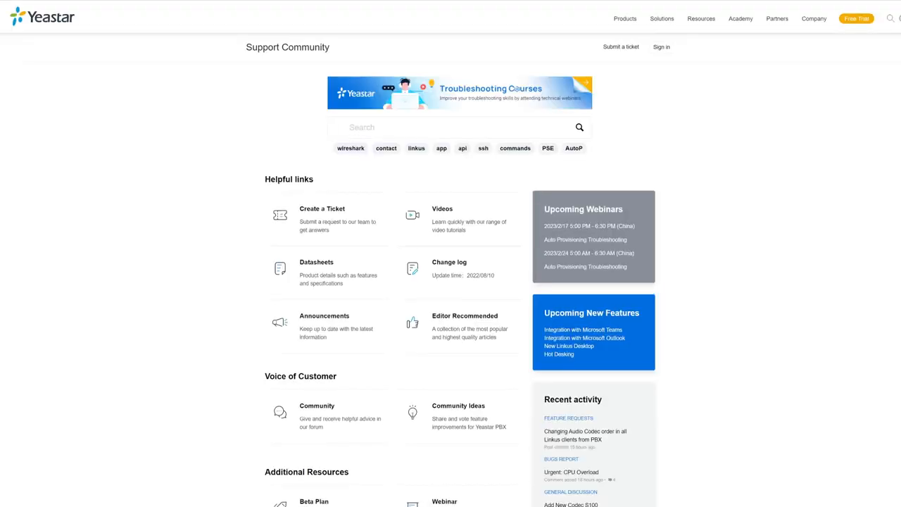
scroll(515, 89, "down", 3)
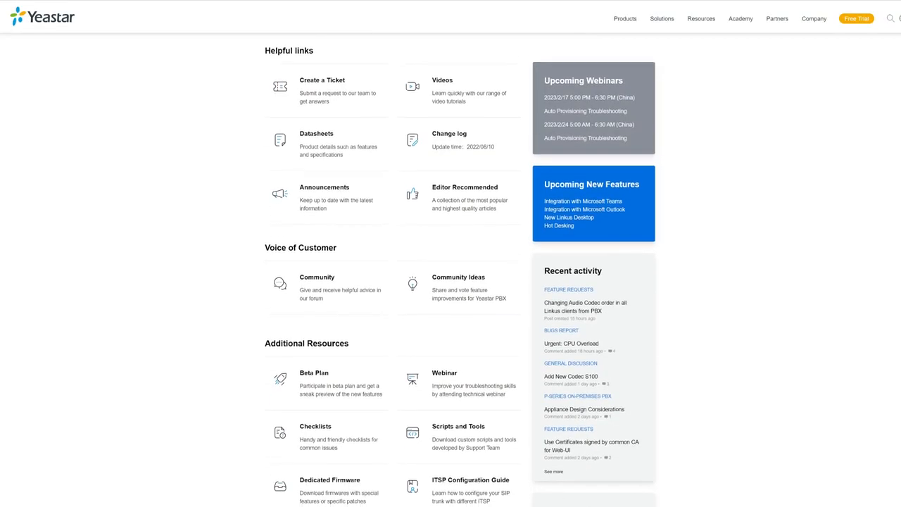
scroll(456, 275, "down", 1)
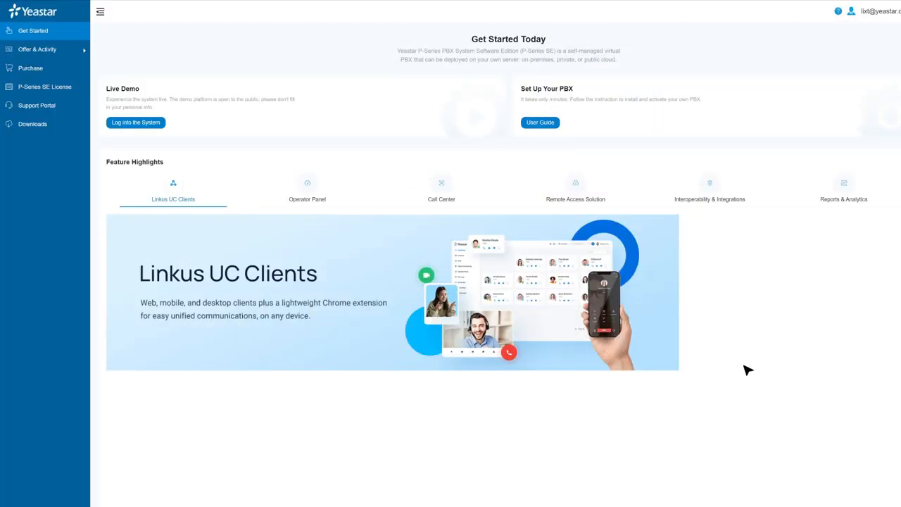
Copy the Ultimate trial license's activation code from the P-Series SE license list.
left_click(59, 92)
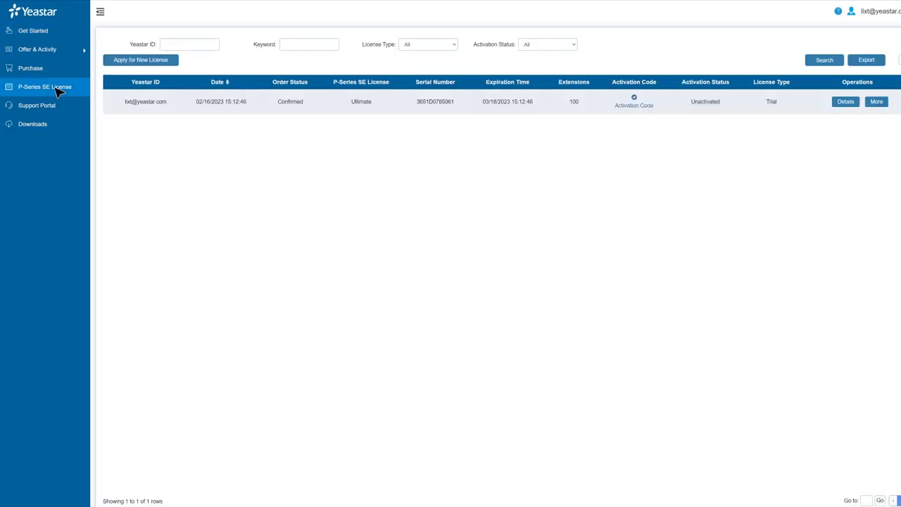
left_click(637, 107)
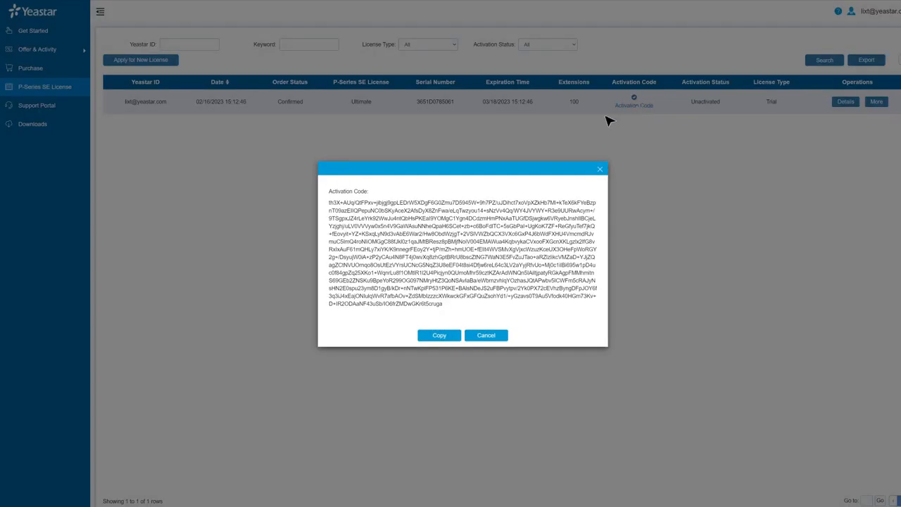
left_click(449, 334)
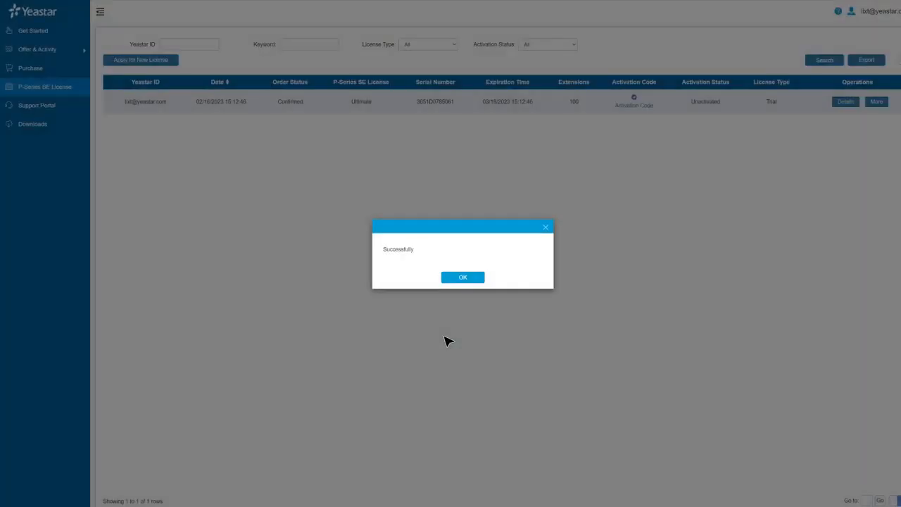
left_click(461, 280)
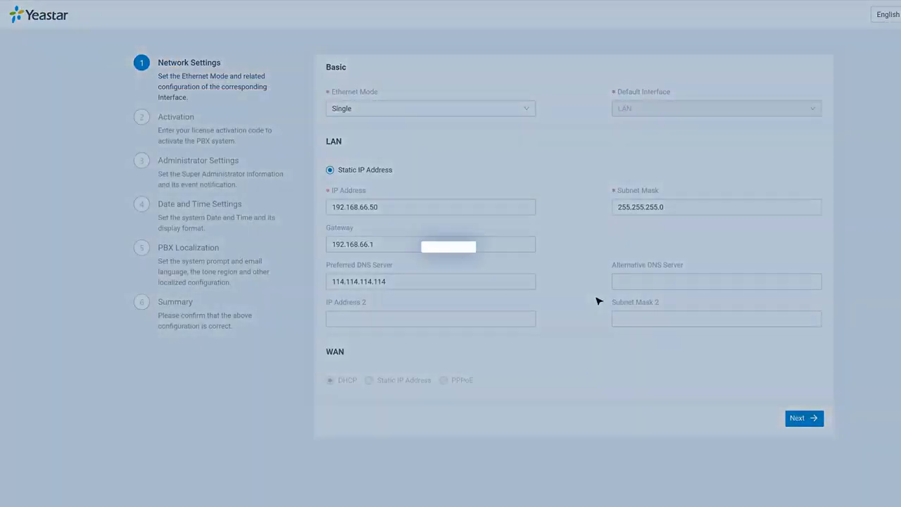
Accept the network settings and place the cursor in the Activation Code field.
left_click(815, 419)
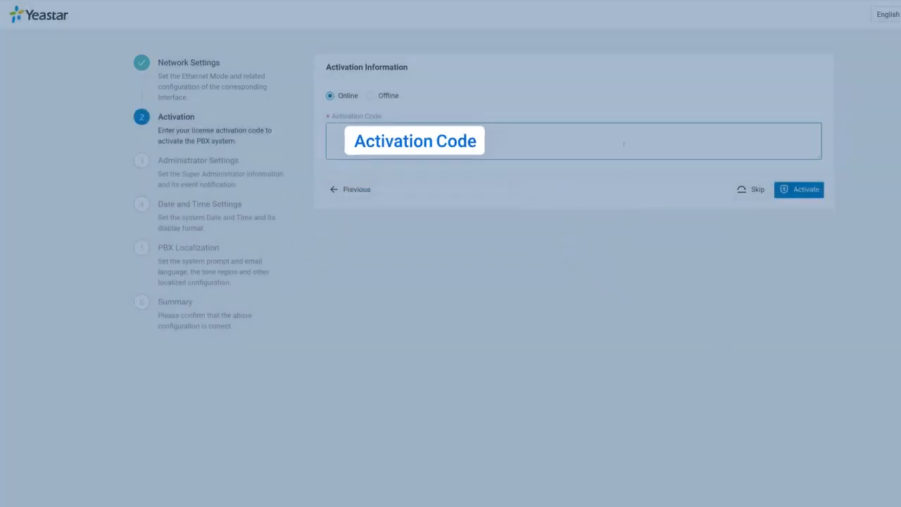
left_click(624, 141)
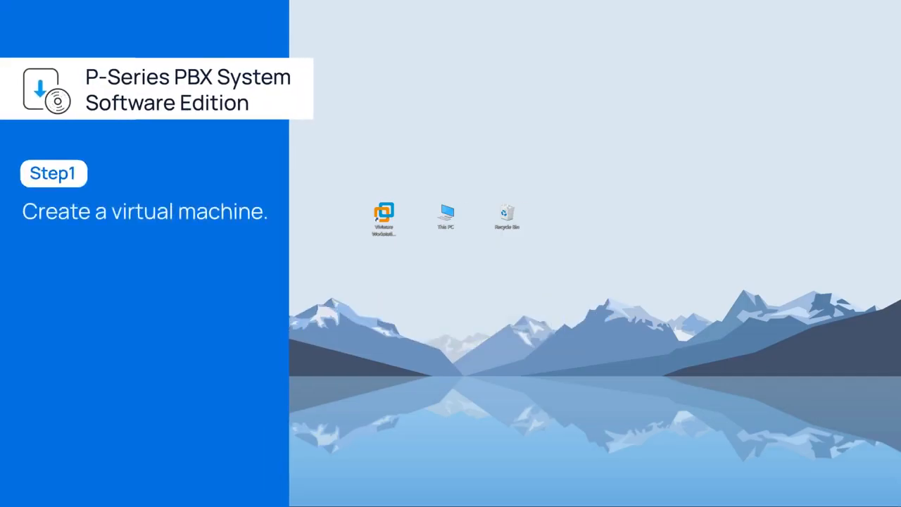
Launch VMware Workstation and begin a Typical new virtual machine, installing the OS later.
double_click(385, 207)
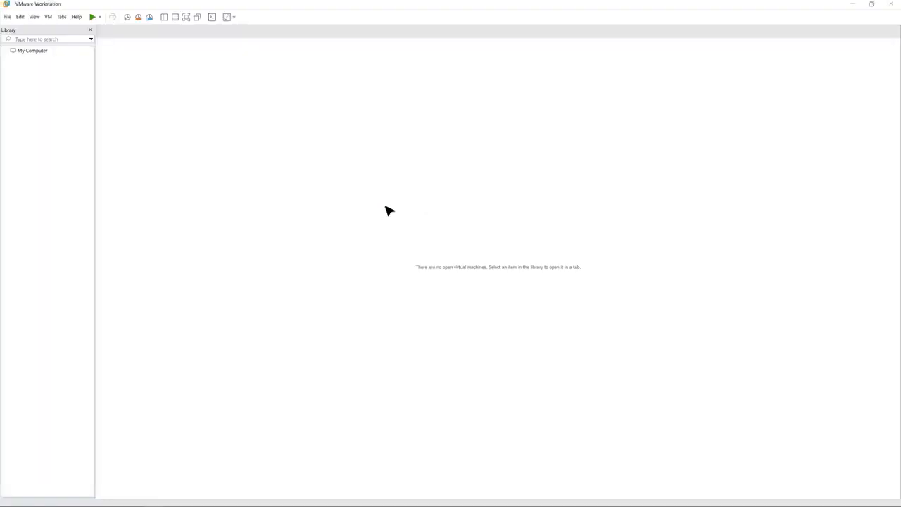
left_click(339, 134)
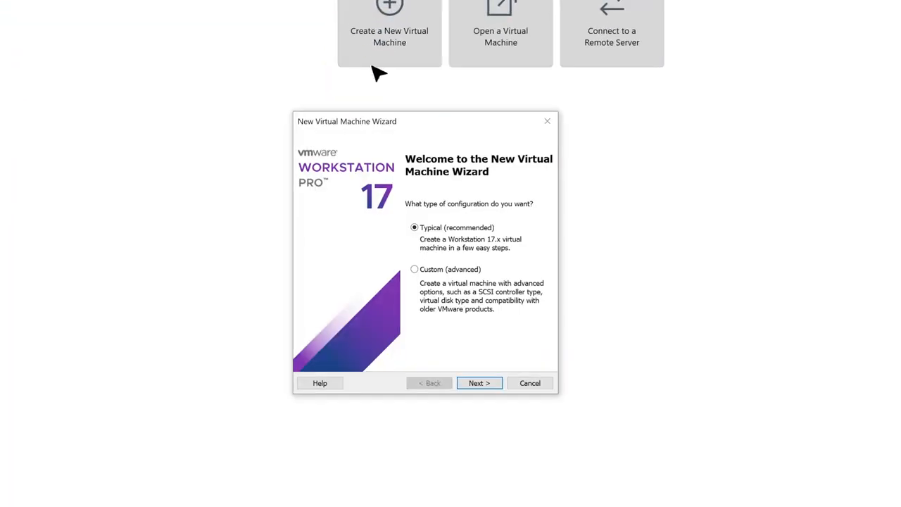
left_click(414, 228)
left_click(414, 270)
left_click(415, 228)
left_click(482, 381)
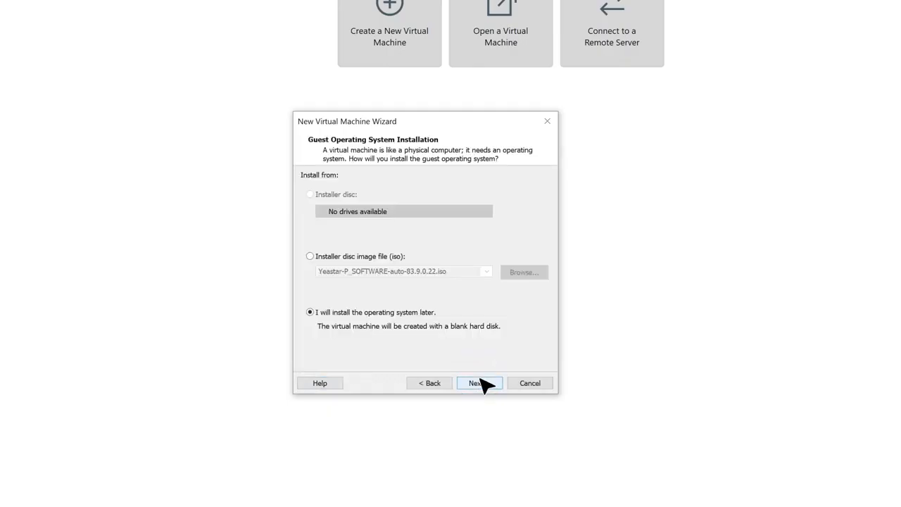
left_click(309, 312)
Choose Linux with Ubuntu 64-bit as the guest operating system.
left_click(484, 384)
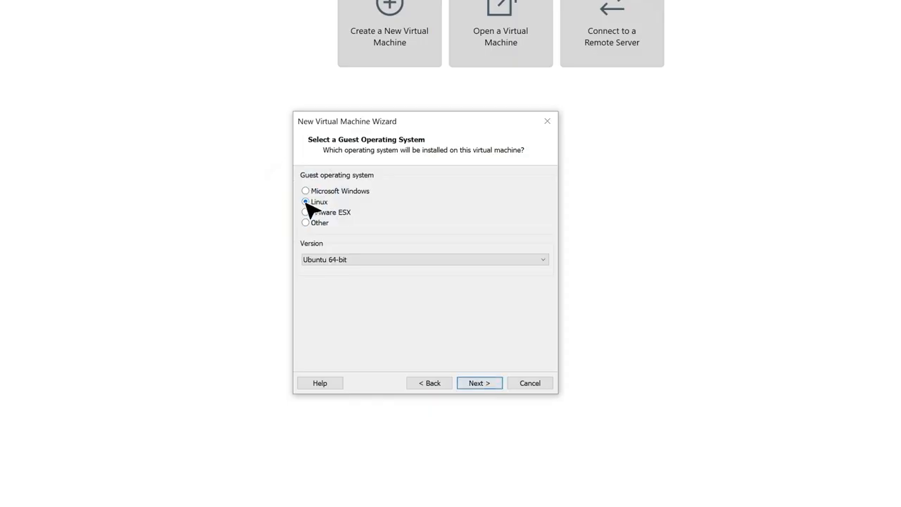
left_click(352, 260)
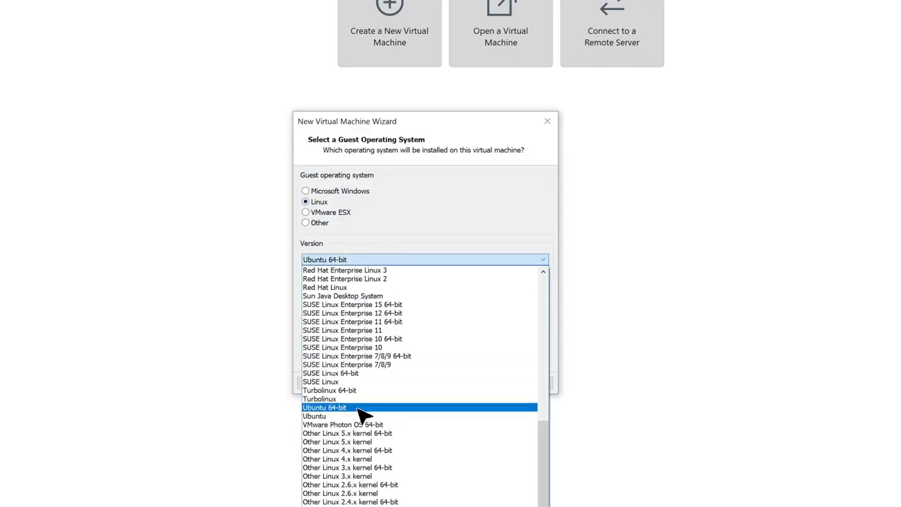
left_click(359, 408)
Name the machine 'P-Series PBX_Auto' and store it on Local Disk (E:).
left_click(462, 384)
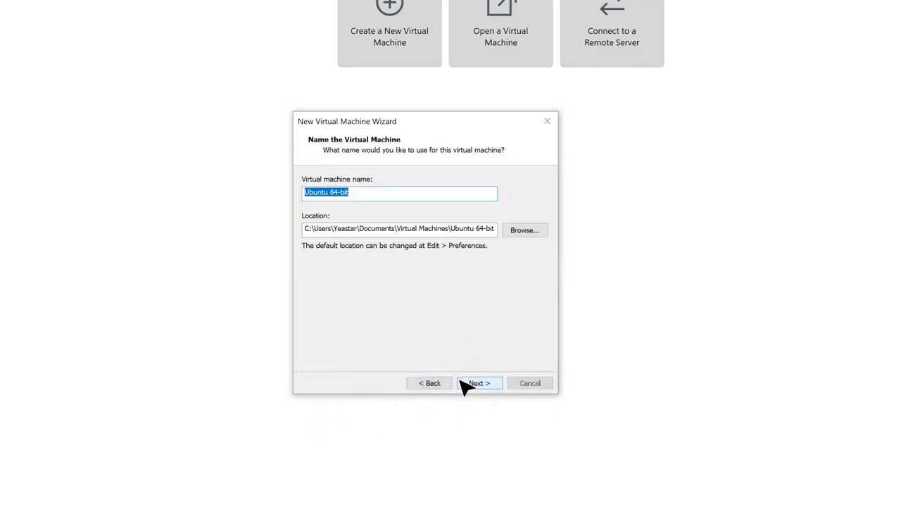
key("BackSpace")
type("P-")
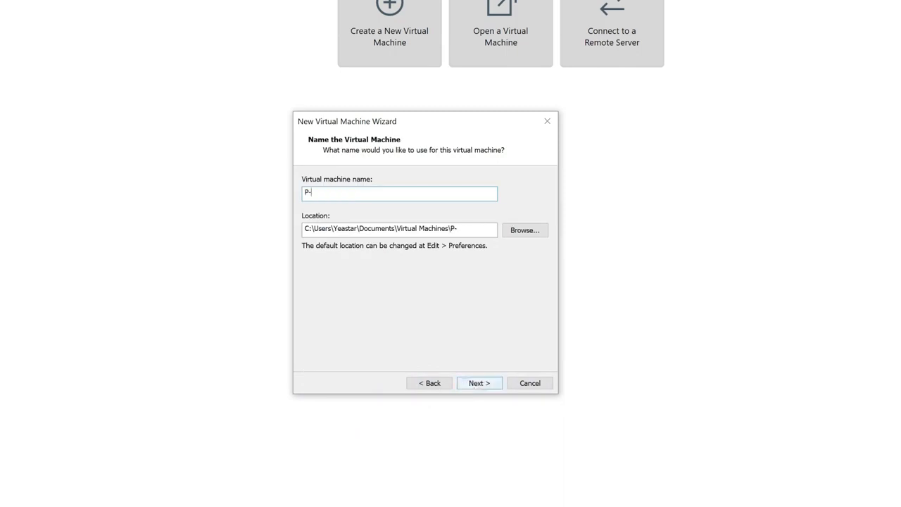
type("Series PBX_Auto")
left_click(525, 230)
left_click_drag(588, 241, 592, 303)
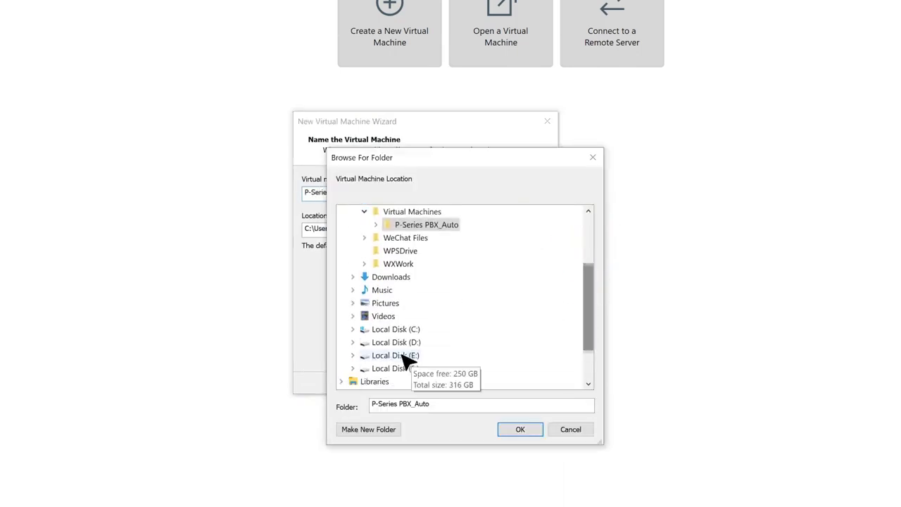
double_click(402, 356)
left_click(520, 430)
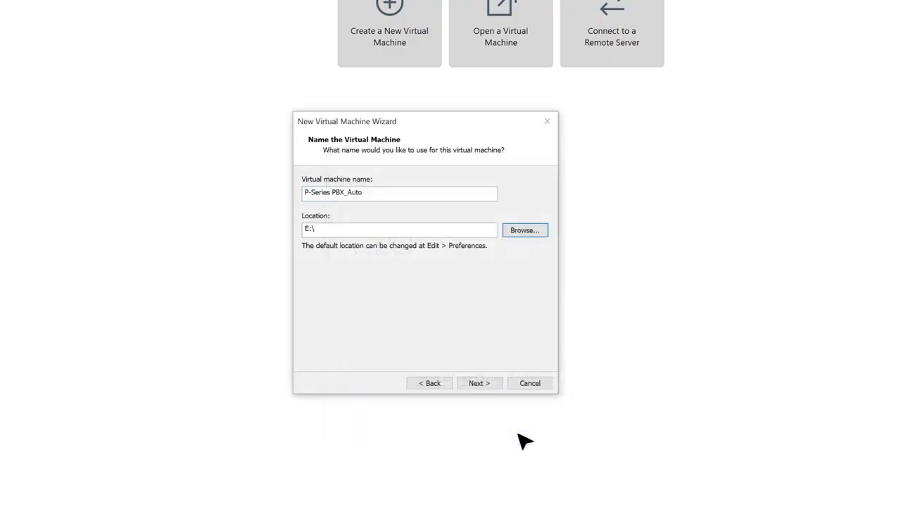
left_click(486, 384)
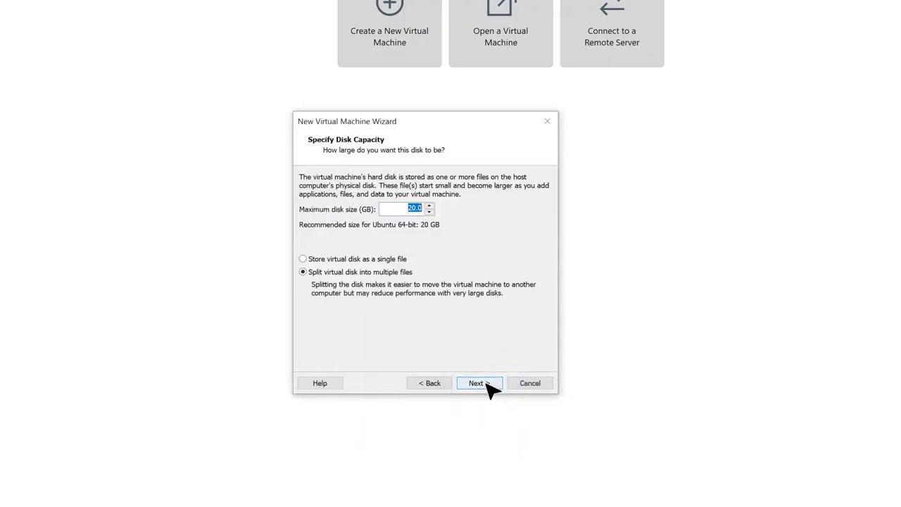
Set the maximum disk size to 40 GB and finish creating P-Series PBX_Auto.
left_click_drag(406, 208, 415, 207)
type("4")
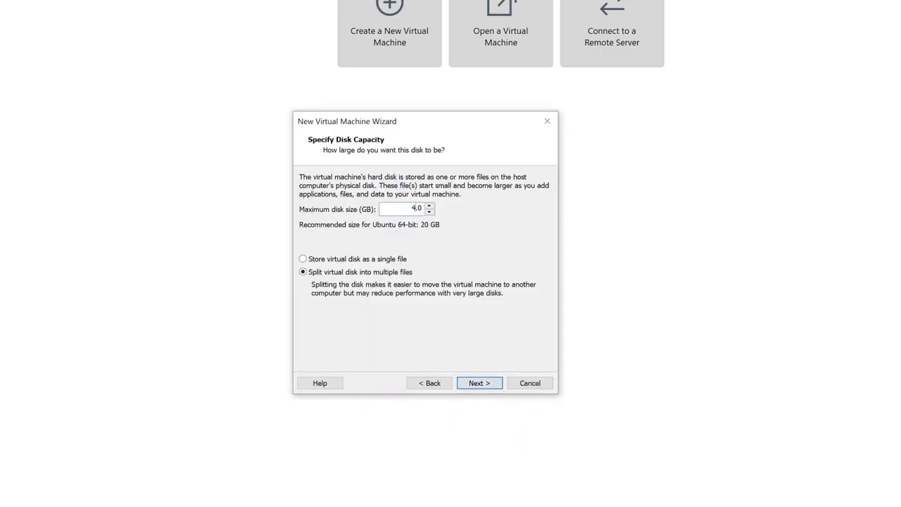
type("0")
left_click_drag(400, 208, 459, 221)
left_click(483, 382)
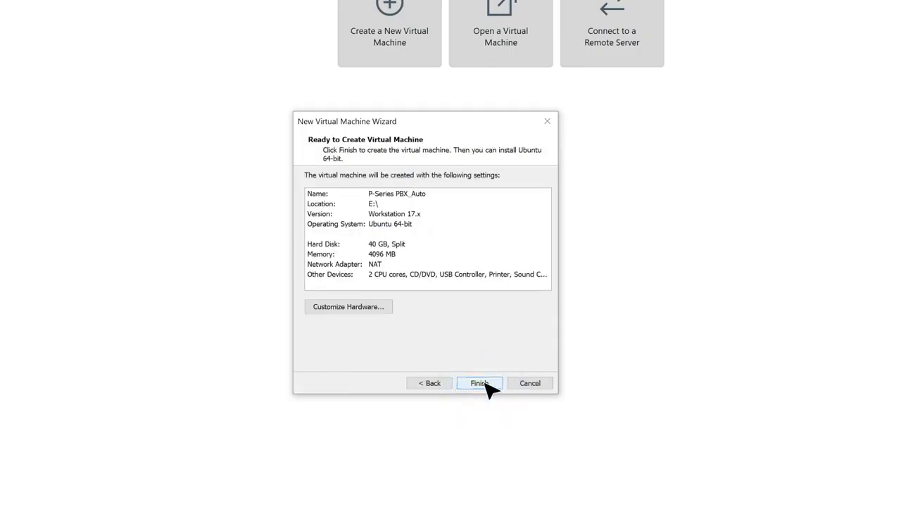
left_click(483, 382)
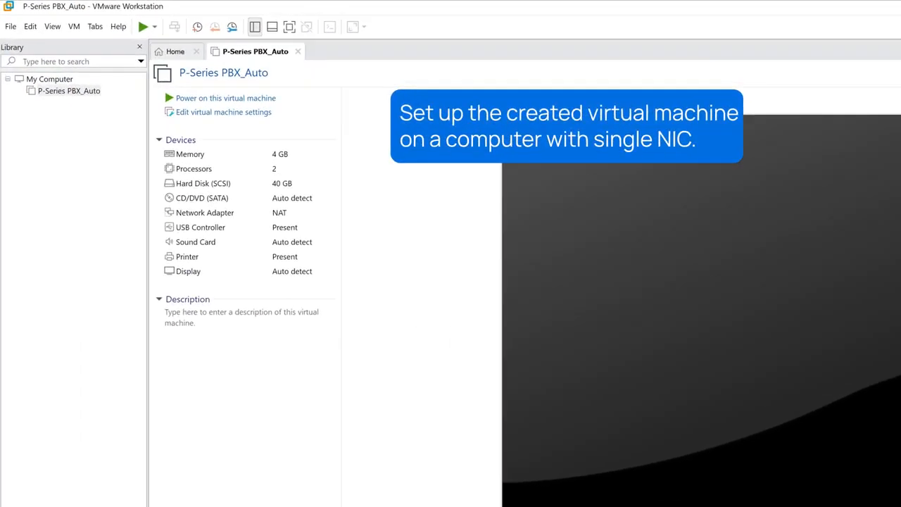
left_click(70, 91)
Set the CD/DVD (SATA) drive to use an ISO image file, keeping Connect at power on.
left_click(208, 113)
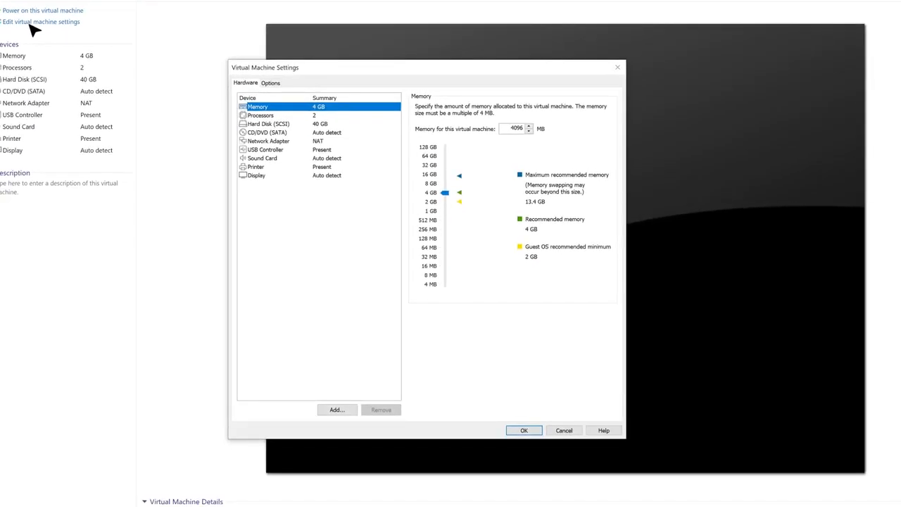
left_click(291, 132)
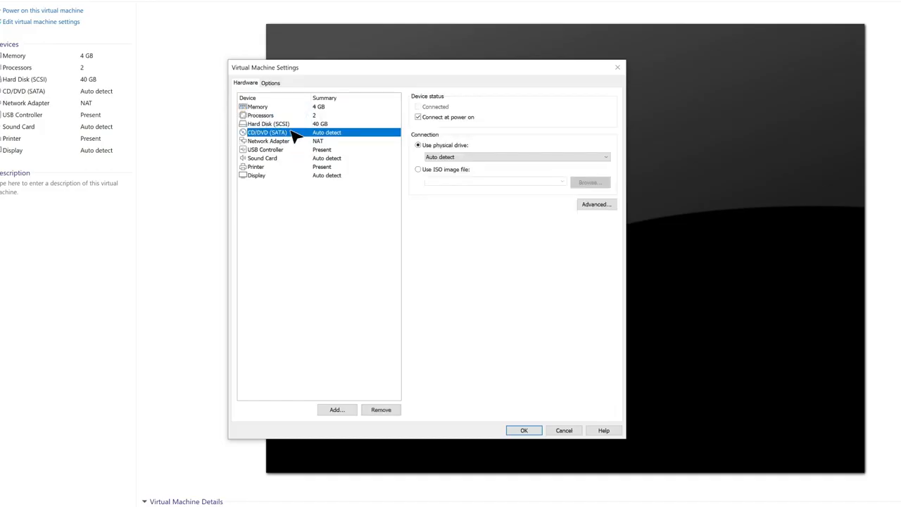
left_click(418, 118)
left_click(419, 117)
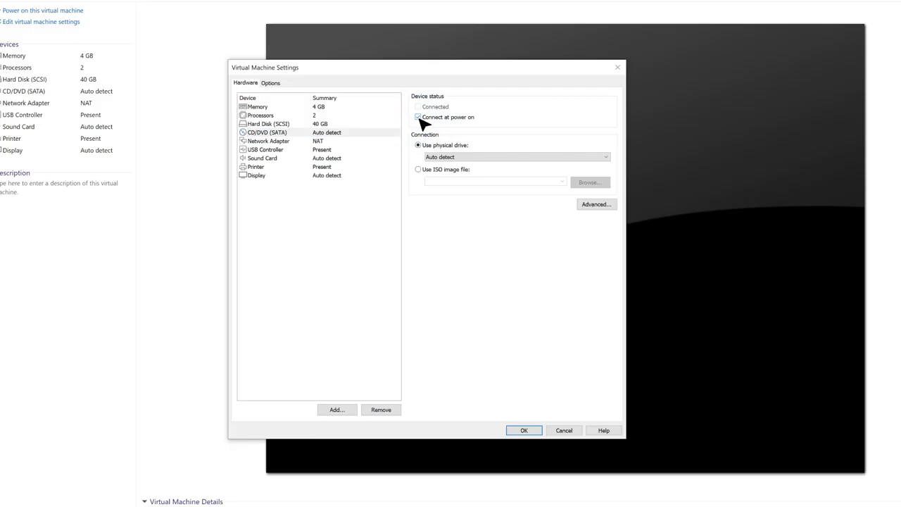
left_click(418, 170)
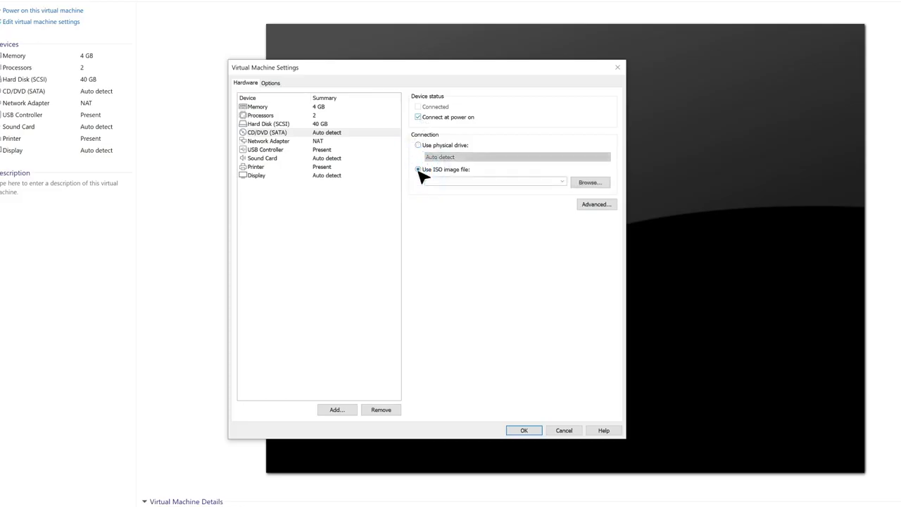
Load Yeastar-P_SOFTWARE-auto-83.9.0.22.iso into the CD/DVD drive and select the Network Adapter.
left_click(590, 182)
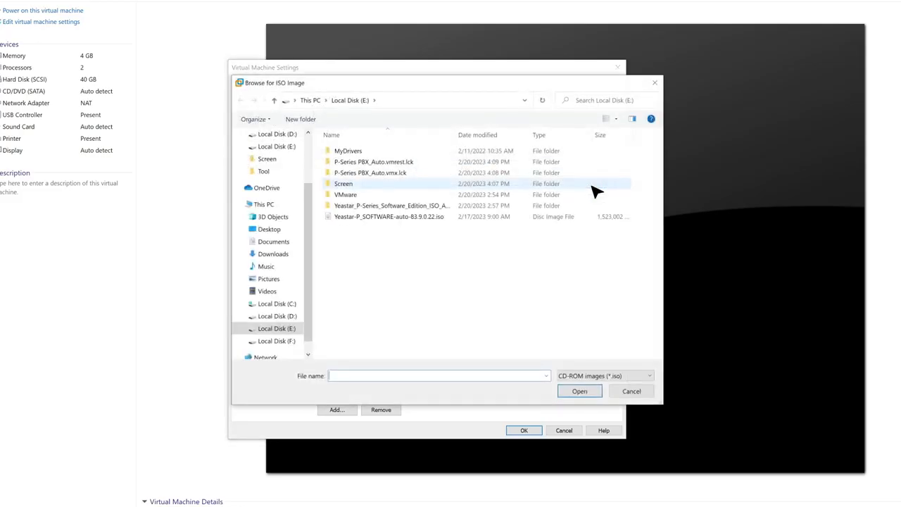
double_click(437, 217)
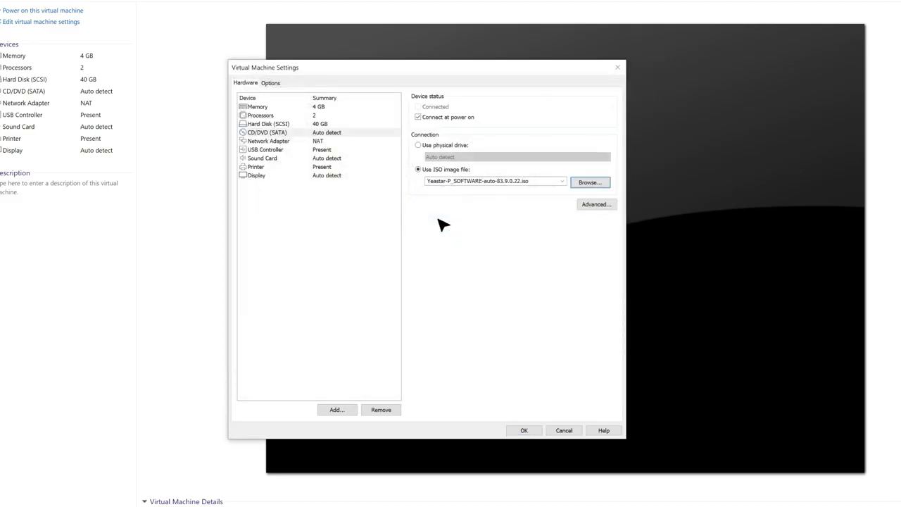
left_click(335, 141)
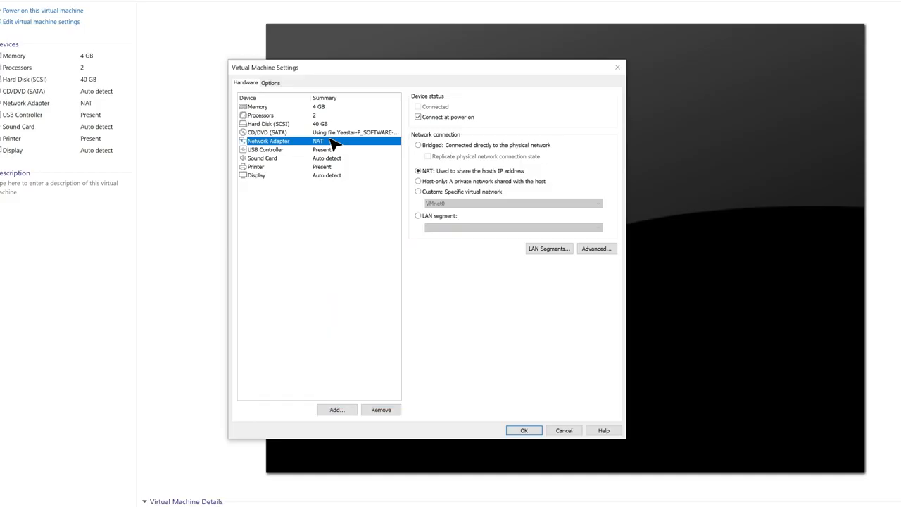
Set the network adapter to Bridged and firmware type to BIOS, then save the settings.
left_click(418, 145)
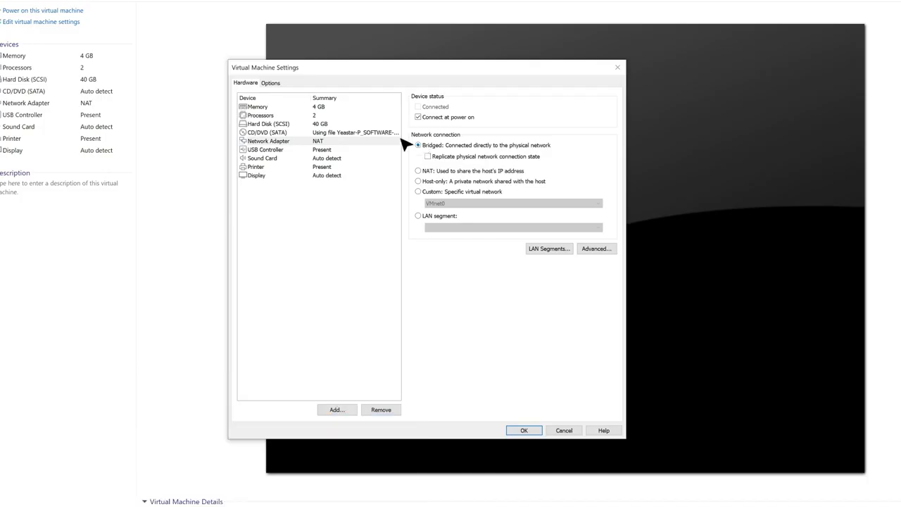
left_click(271, 83)
left_click(295, 210)
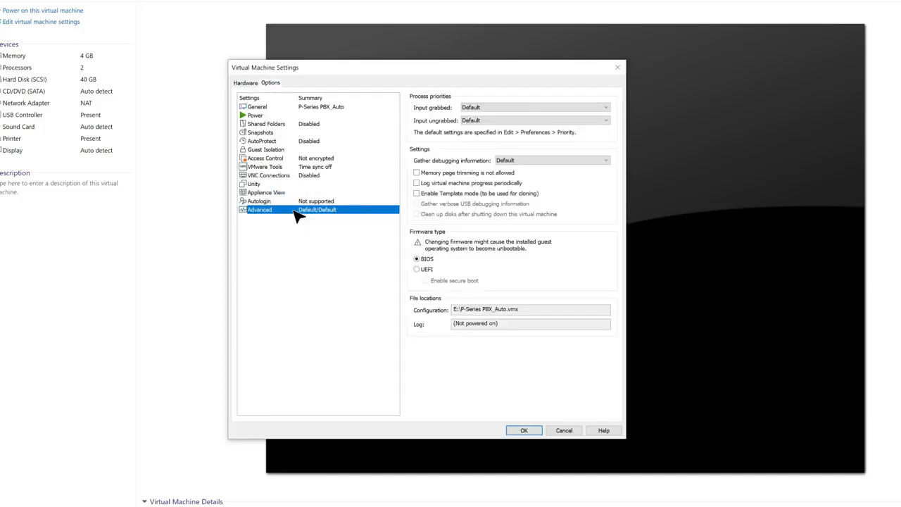
left_click(418, 259)
left_click(524, 430)
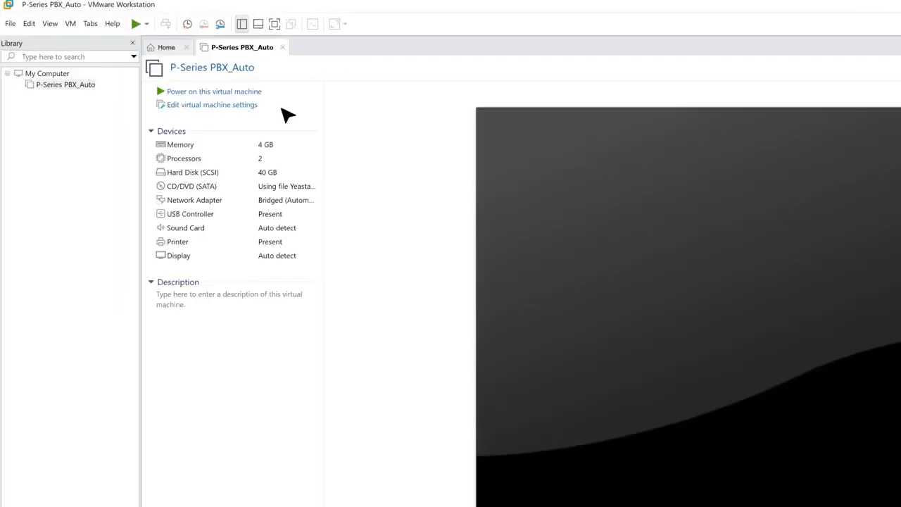
Power on P-Series PBX_Auto and bring its console to the IPPBX login prompt.
left_click(180, 64)
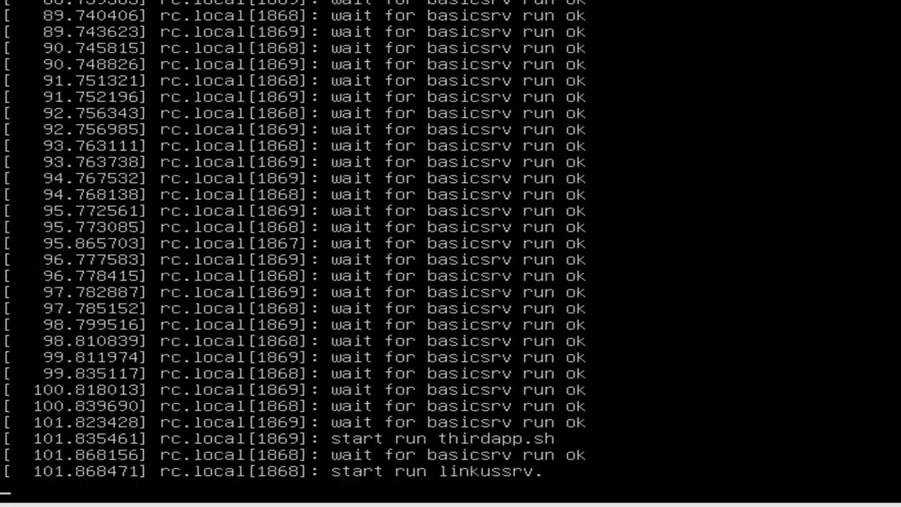
key("Return")
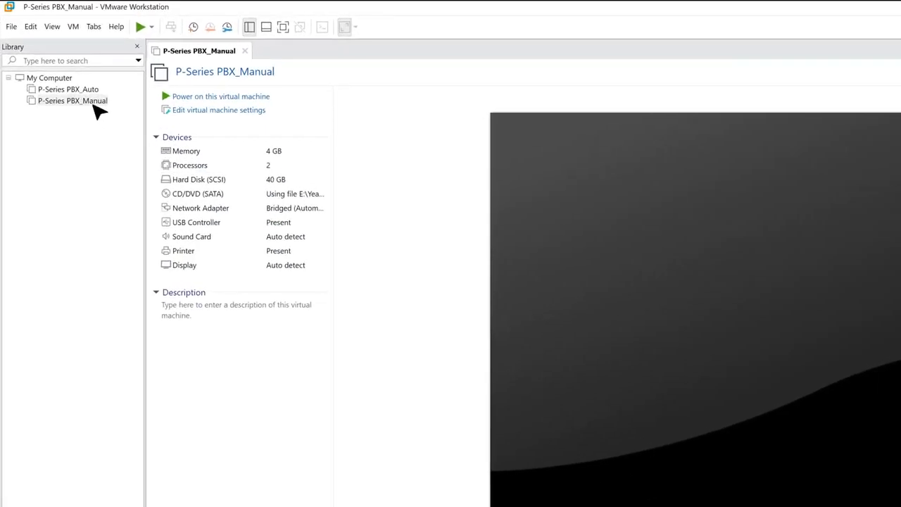
Power on P-Series PBX_Manual and choose Custom storage layout in its installer.
left_click(59, 66)
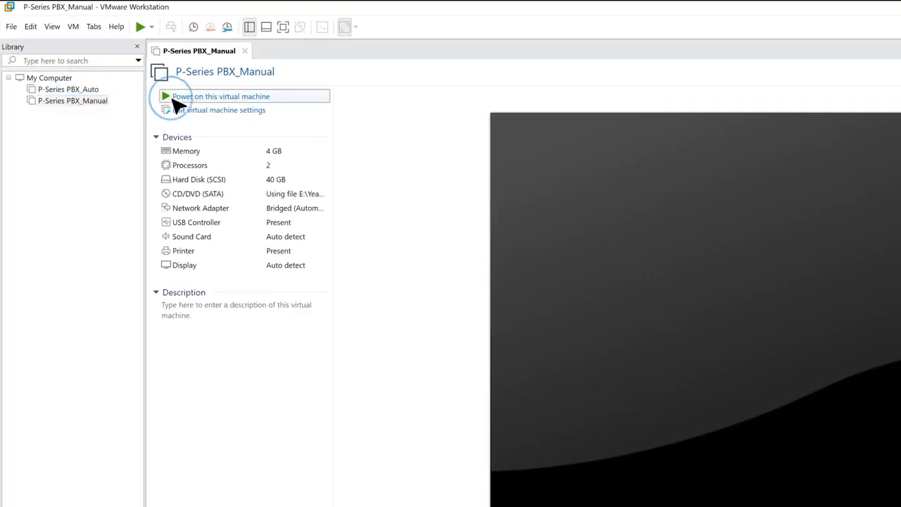
left_click(172, 98)
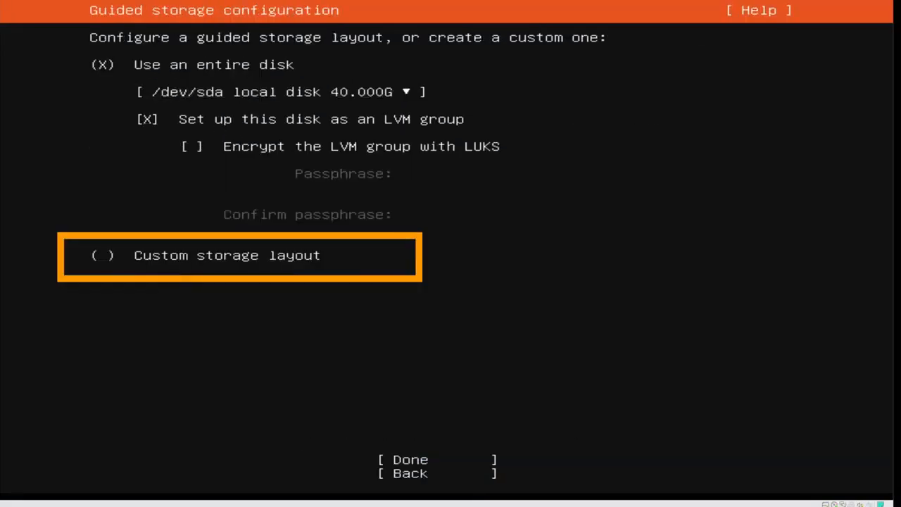
key("space")
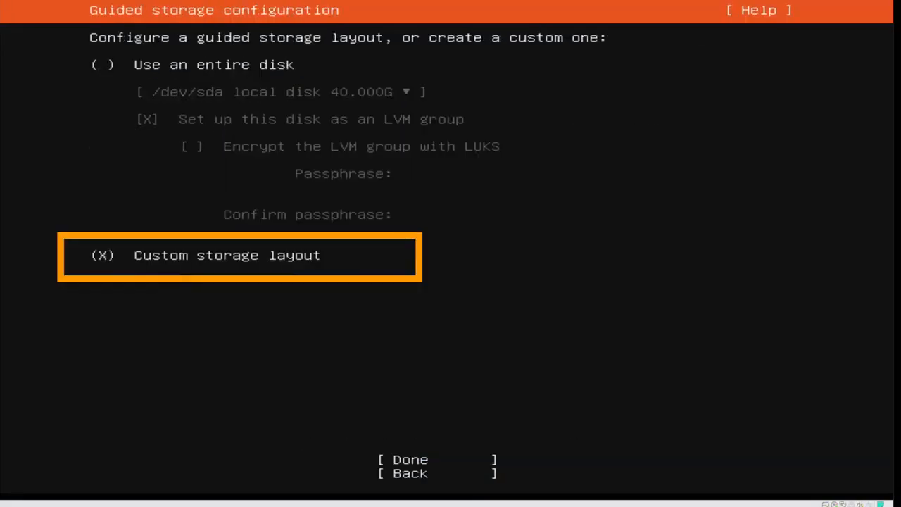
key("Down")
key("Return")
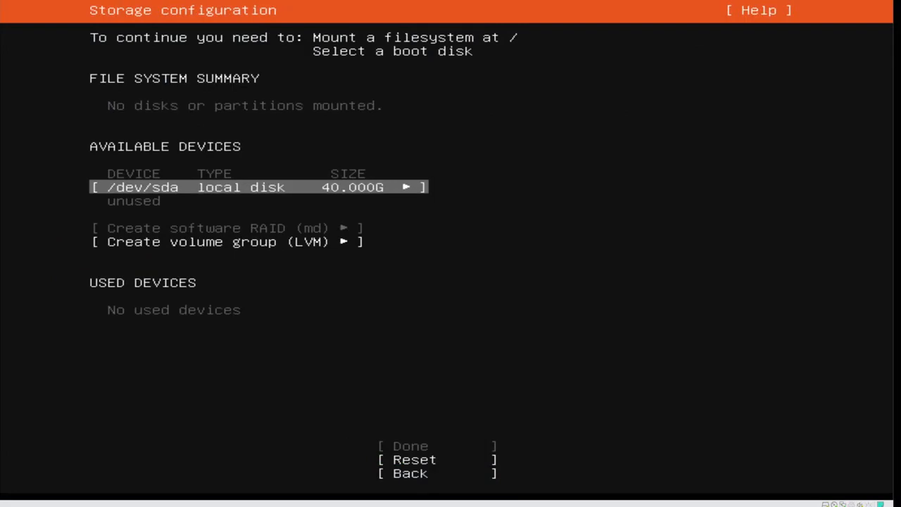
Add a 10G ext4 root (/) GPT partition on /dev/sda.
key("Return")
key("Down")
key("Down")
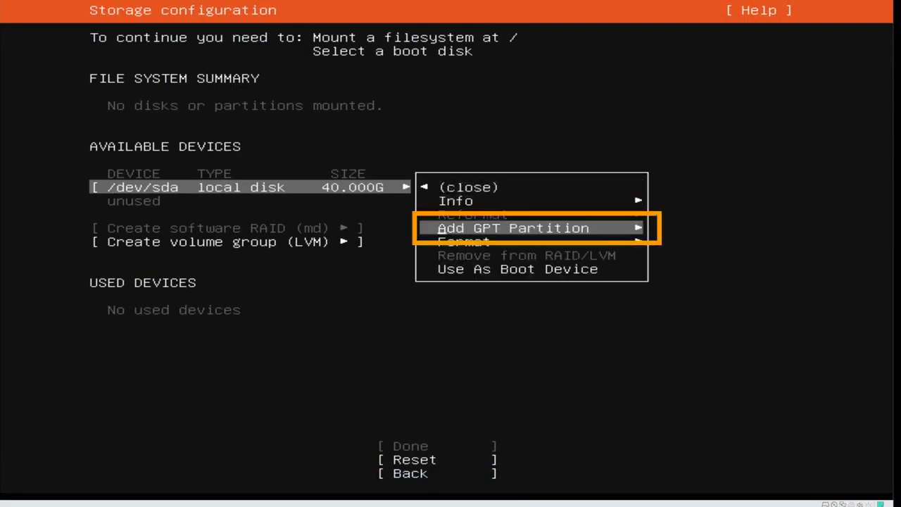
key("Return")
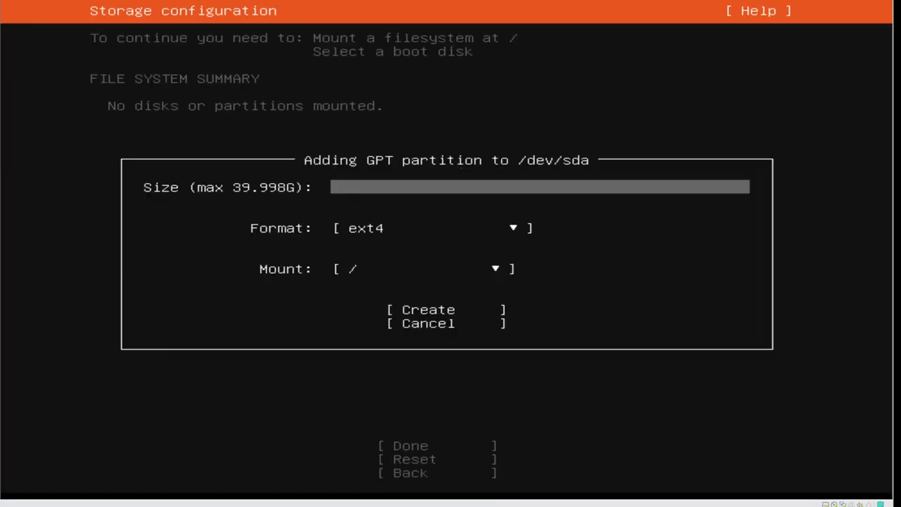
key("Tab")
key("Tab")
key("Tab")
key("Return")
key("Down")
Add a 19.997G ext4 /home GPT partition on /dev/sda.
key("Return")
key("Down")
key("Down")
key("Down")
key("Return")
type("19.997G")
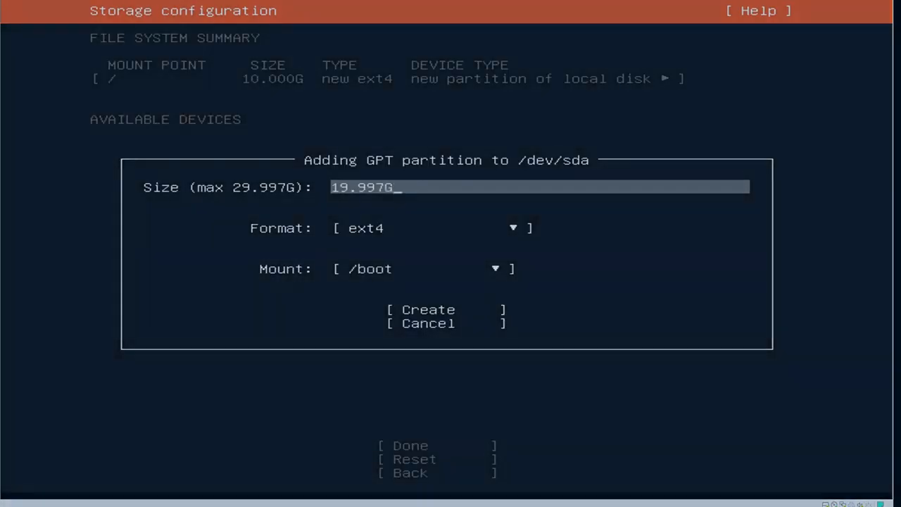
key("Tab")
key("Return")
Add a 10G swap GPT partition on /dev/sda.
key("Down")
key("Down")
key("Return")
key("Down")
key("Down")
key("Down")
key("Return")
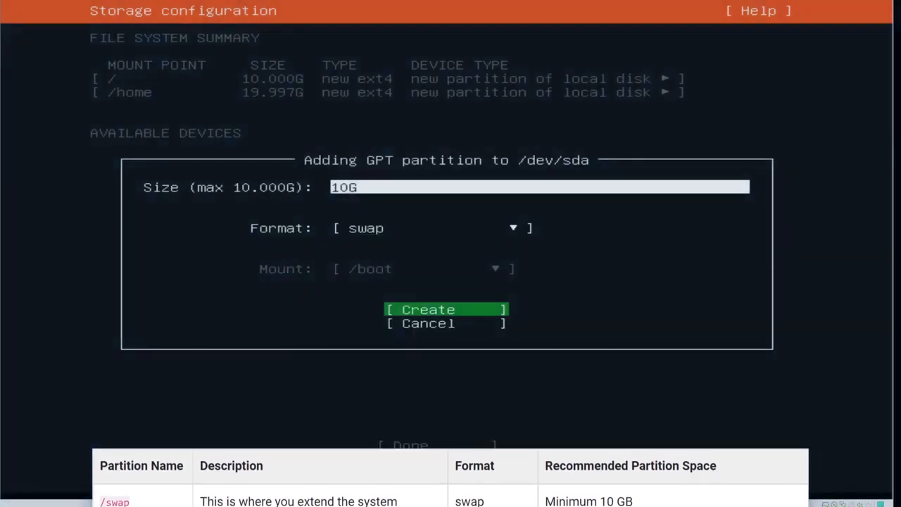
key("Return")
Select Done to finish the storage layout and proceed.
key("Down")
key("Down")
key("Down")
key("Down")
key("Down")
key("Down")
key("Down")
key("Down")
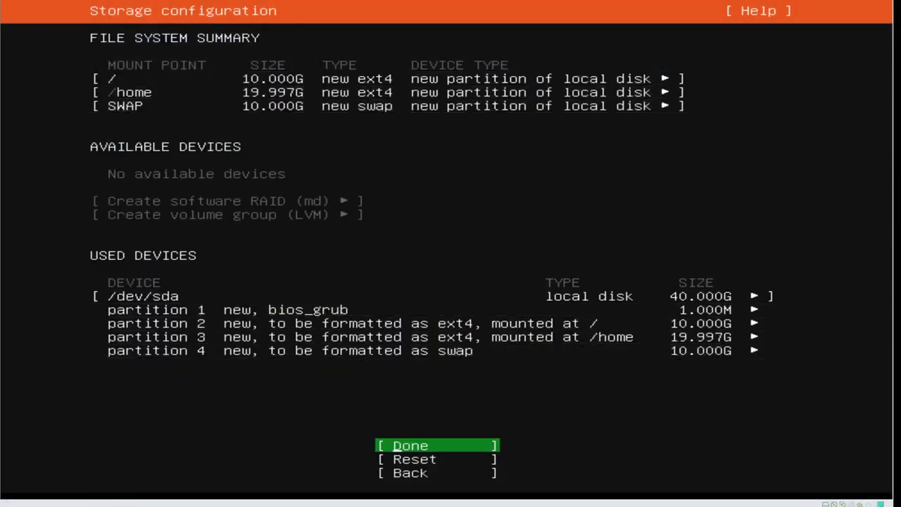
key("Return")
key("Down")
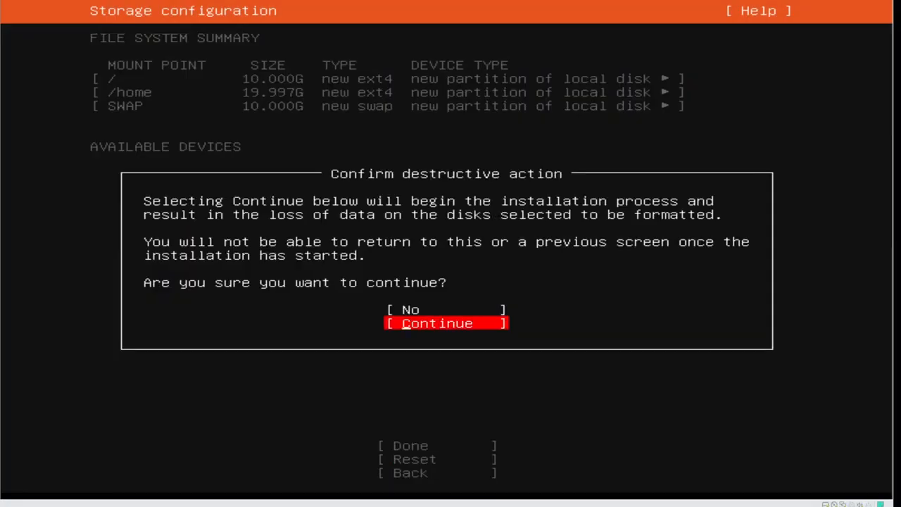
Choose Continue in 'Confirm destructive action' to format the disk and start installation.
key("Return")
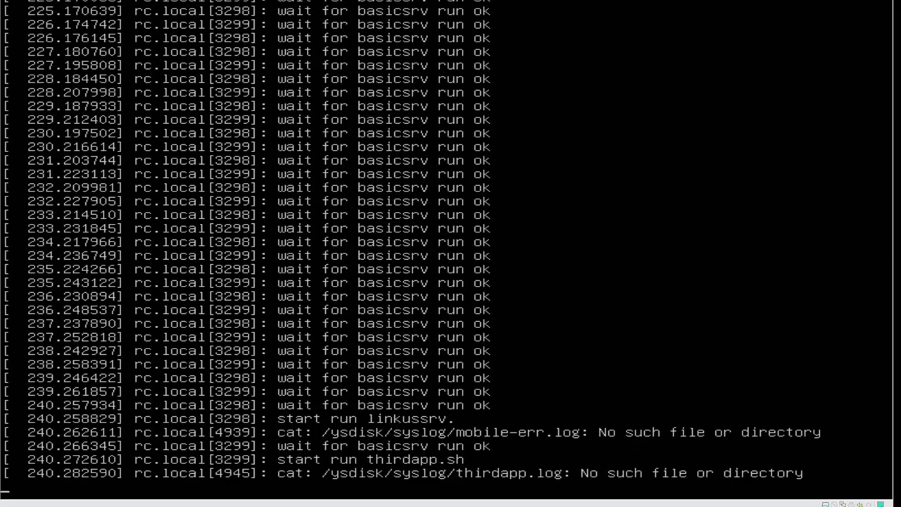
At the 'IPPBX login:' prompt, enter the support username to reach the Password prompt.
key("Return")
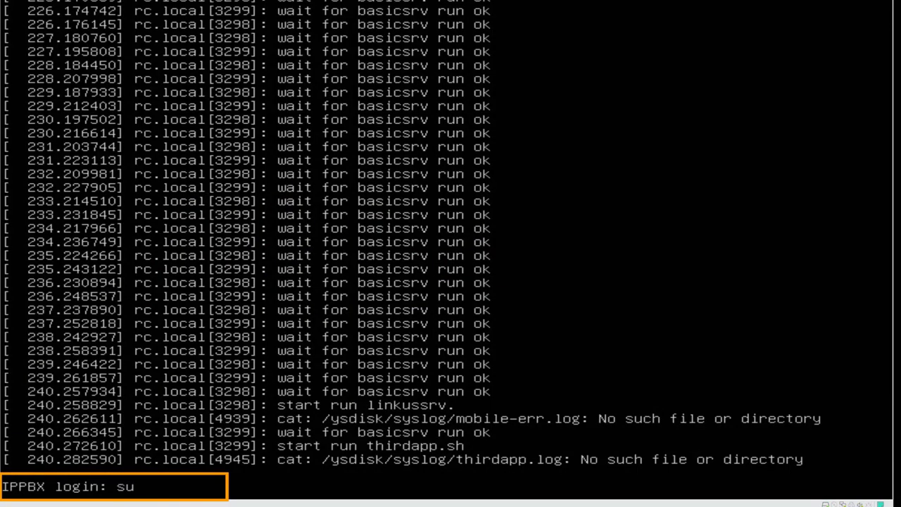
type("t")
key("Return")
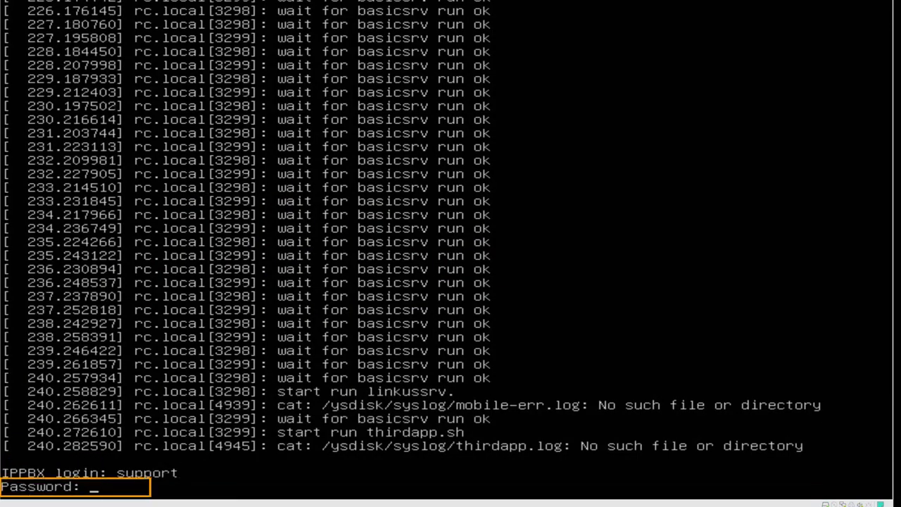
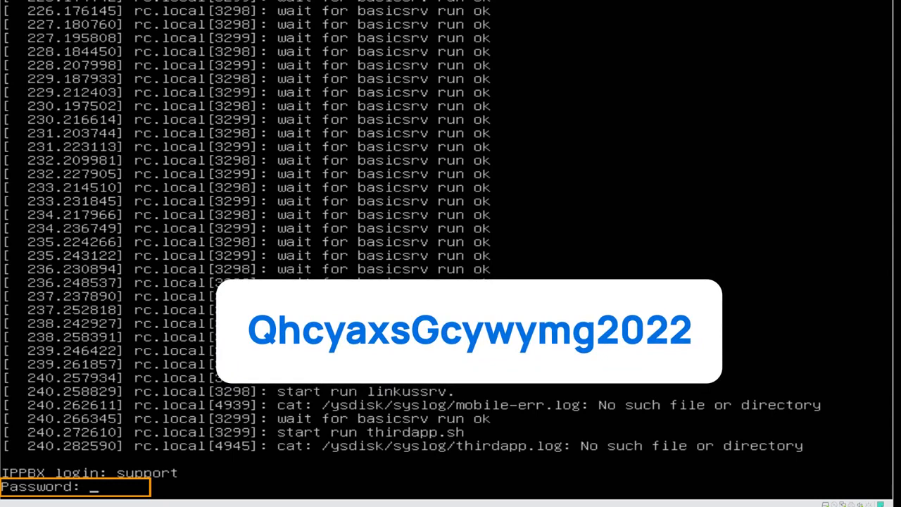
Submit the support account password to log in to the PBX console and reach its network menu.
key("Return")
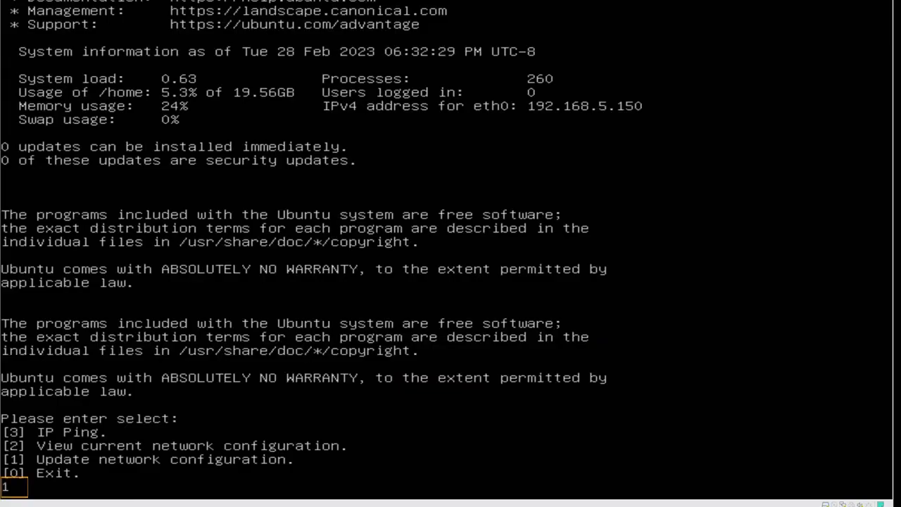
type("1")
key("Return")
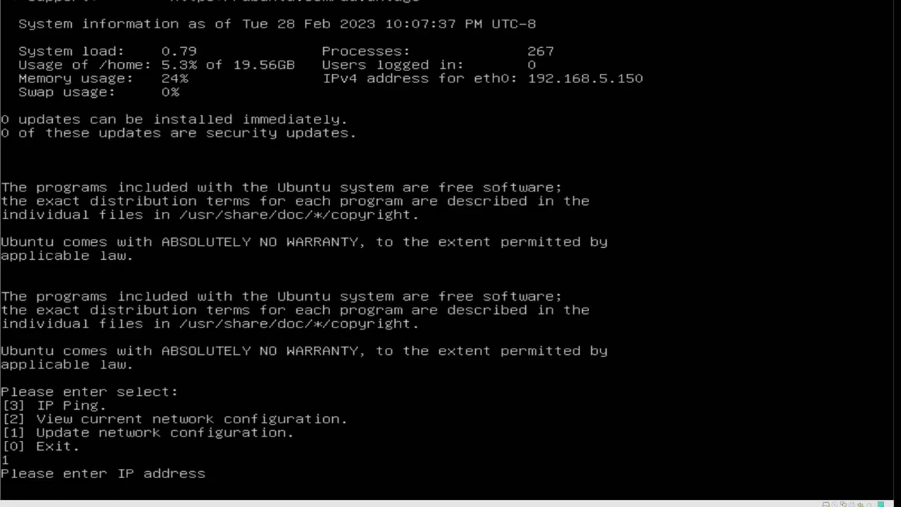
type("192.168.28.5")
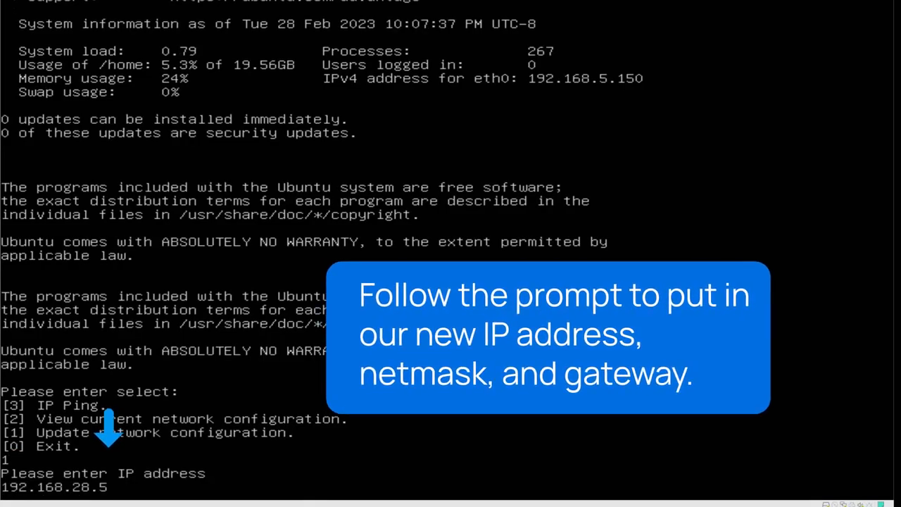
key("Return")
type("255.25")
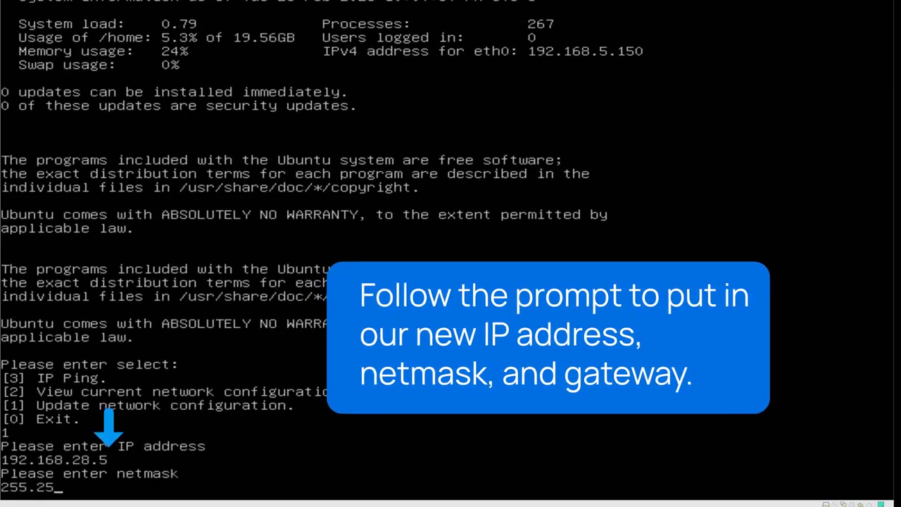
type("5.255.0")
key("Return")
type("192.168.28.1")
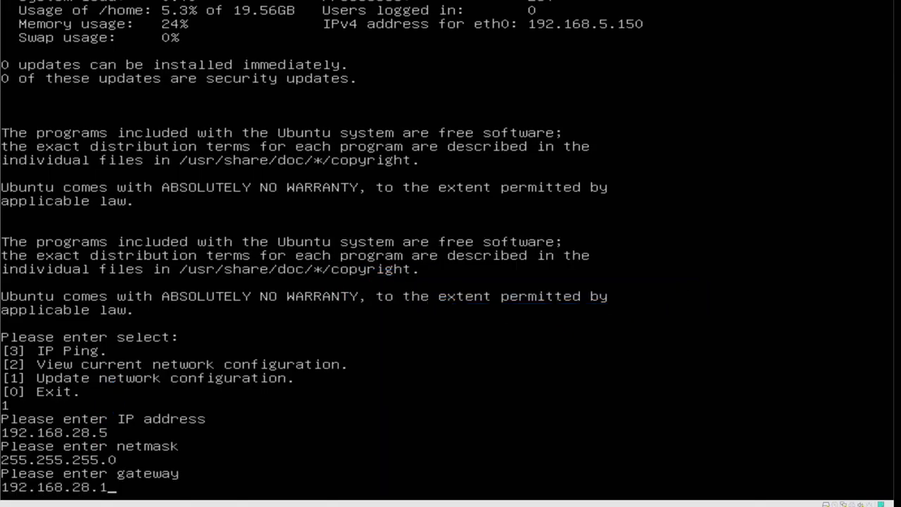
key("Return")
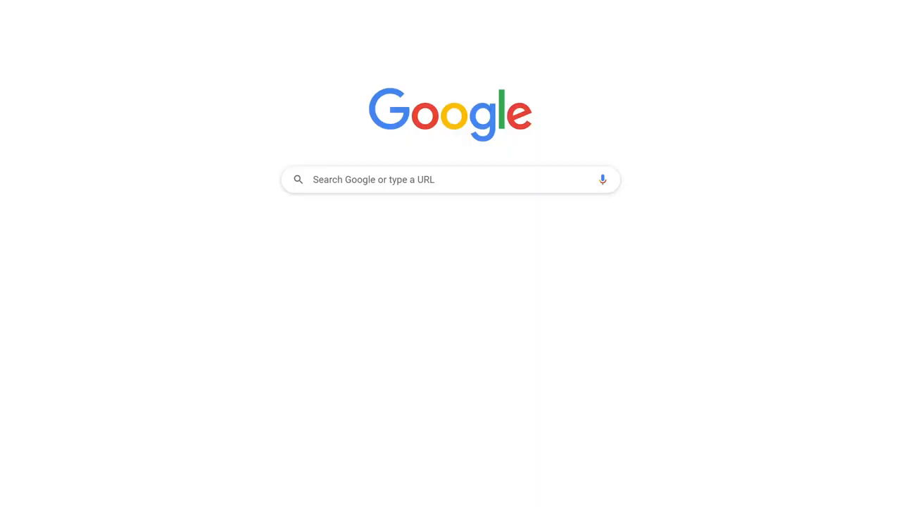
type("https://192.168.28.5:8088/")
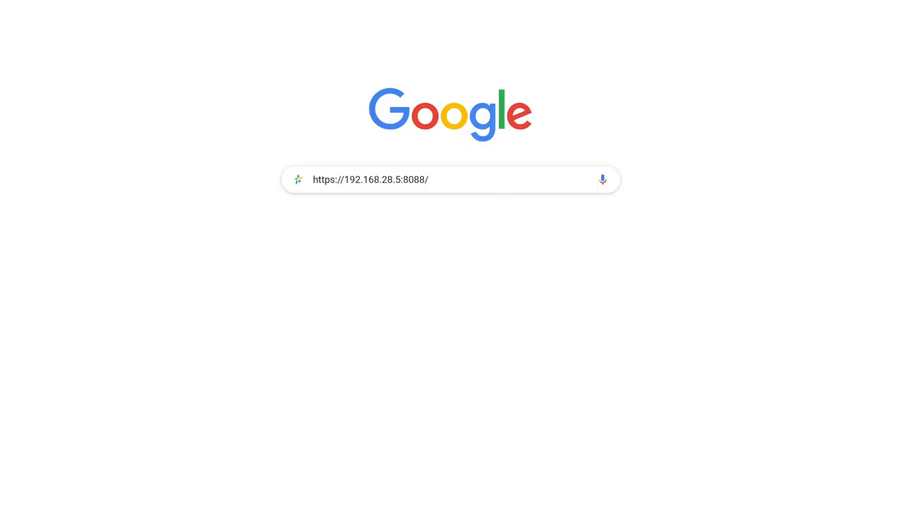
key("Return")
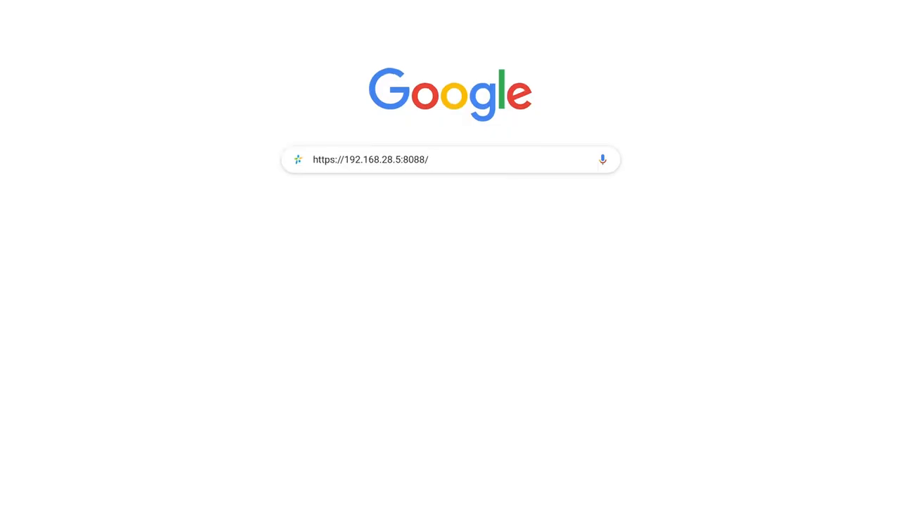